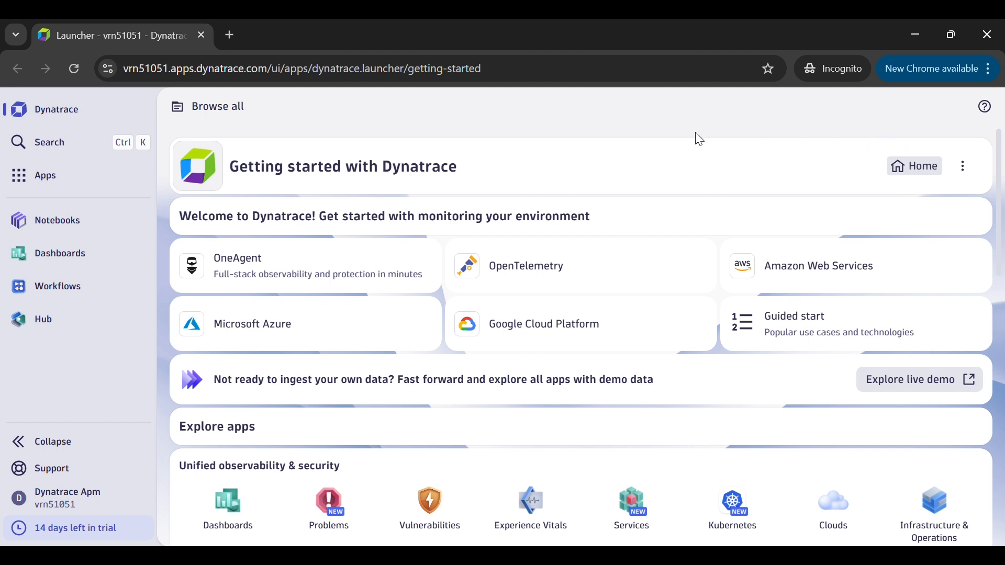
Search the environment for "deploy" and open the Deploy OneAgent app.
click(44, 145)
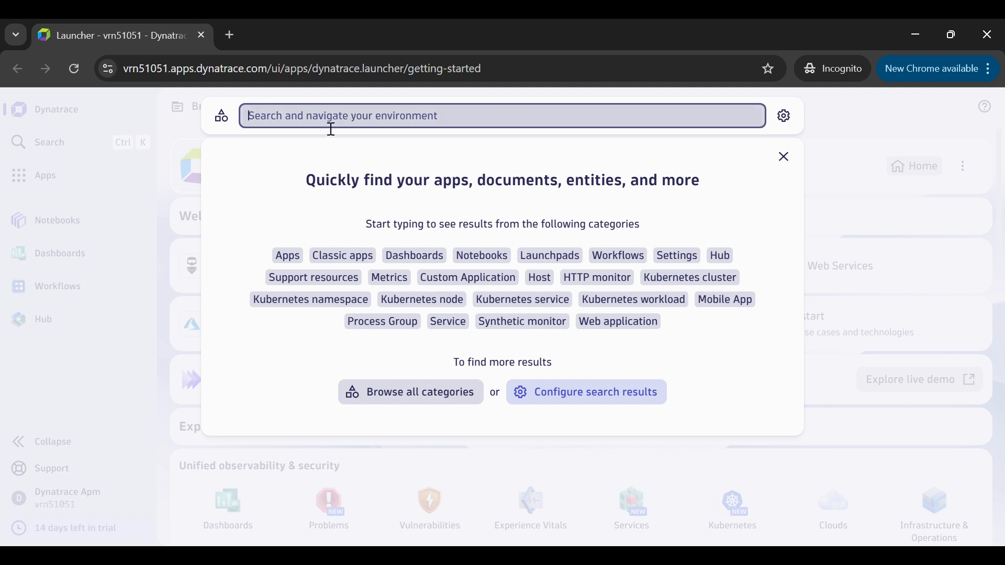
text(deploy)
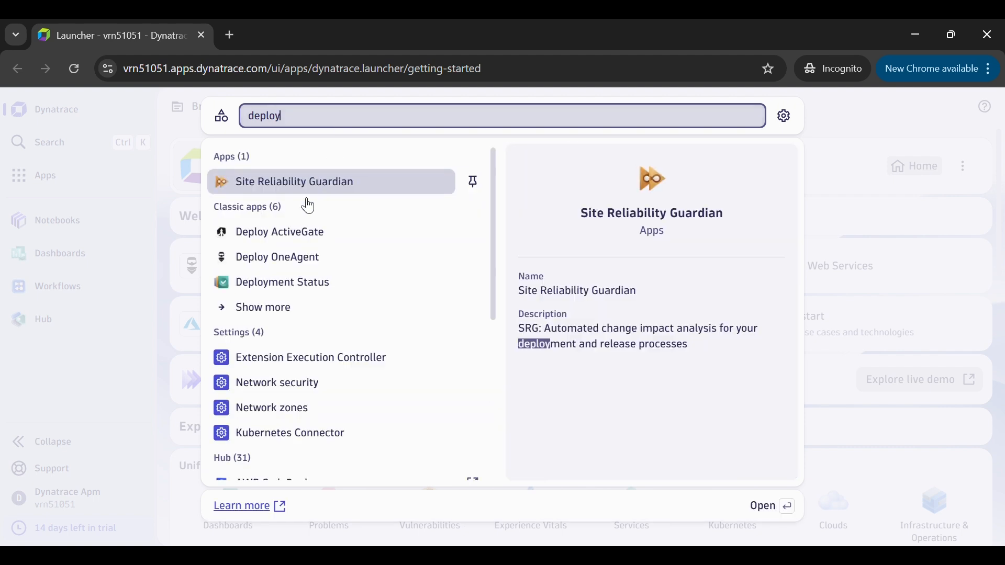
click(291, 260)
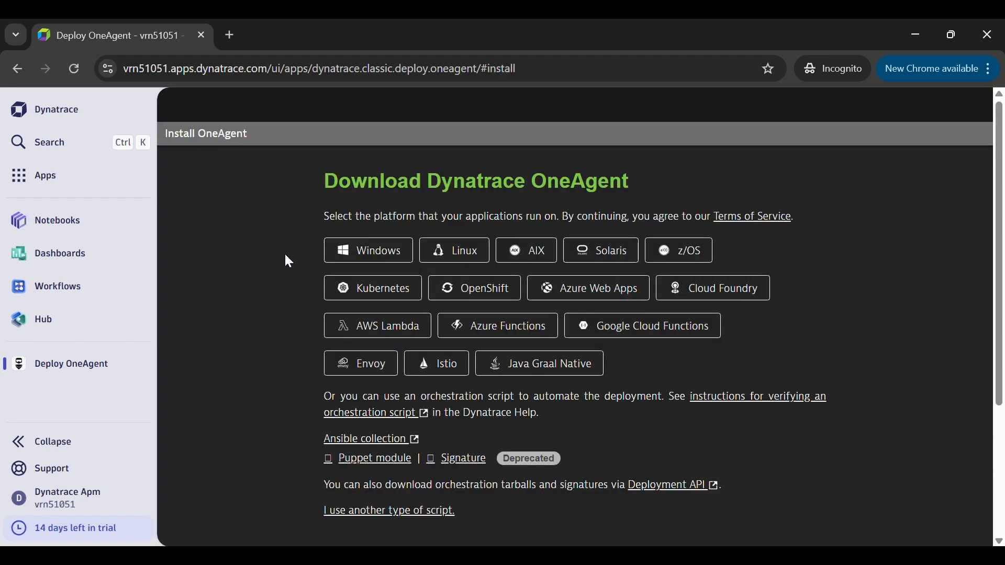
Choose Windows as the OneAgent platform and generate a new download token.
click(361, 256)
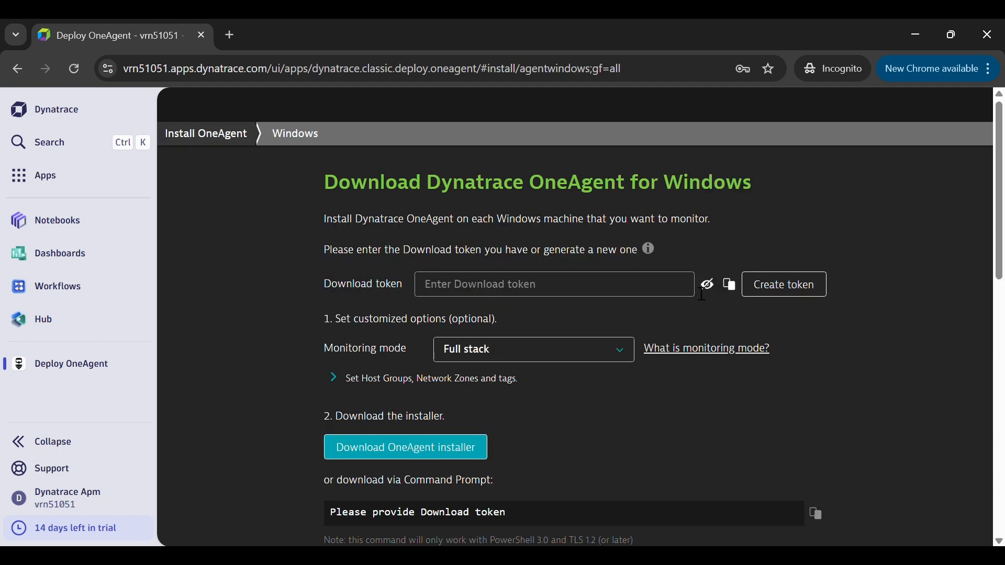
click(792, 296)
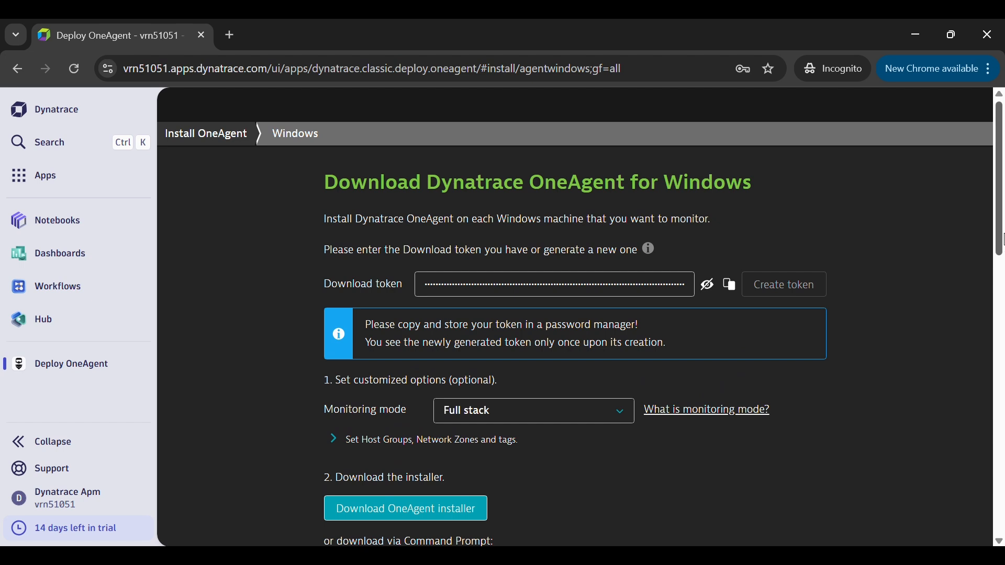
Expand the host group, network zone and tag options and choose the default network zone.
drag(1003, 233, 1002, 285)
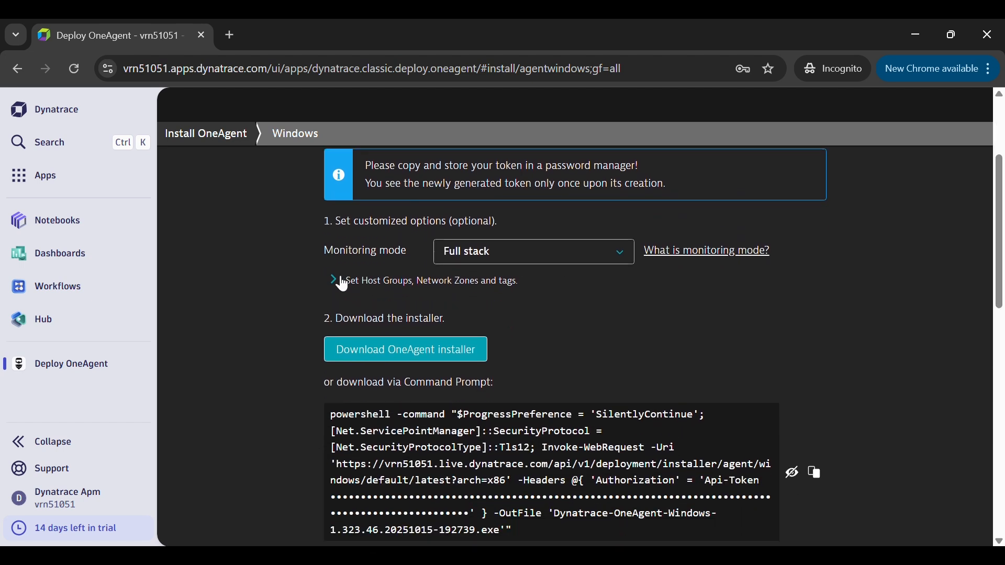
click(342, 282)
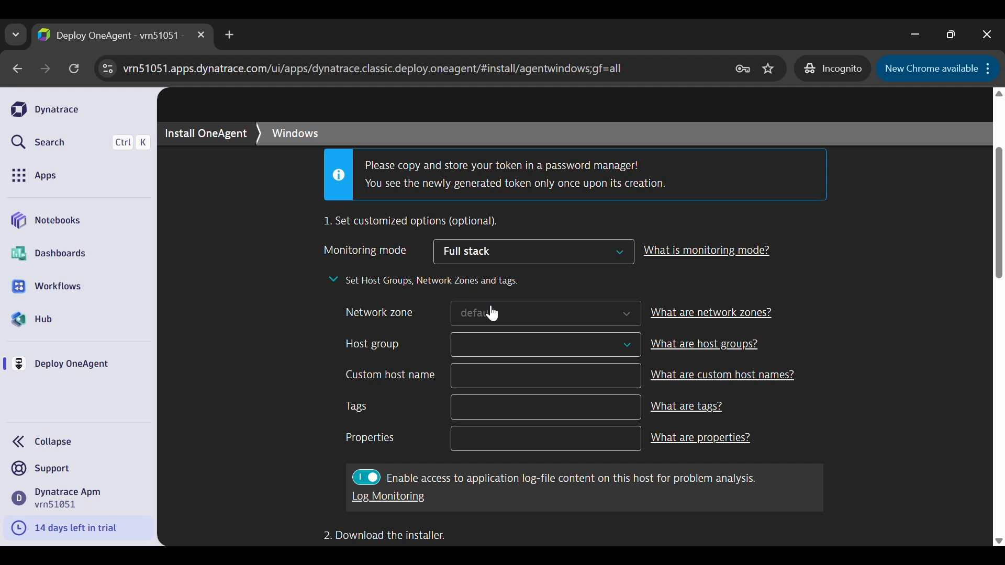
click(494, 314)
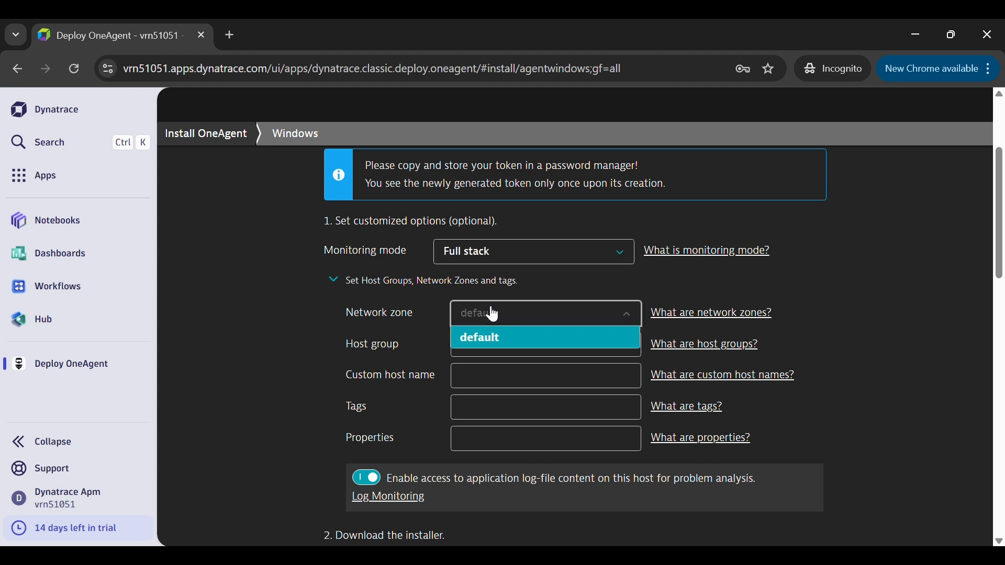
click(495, 341)
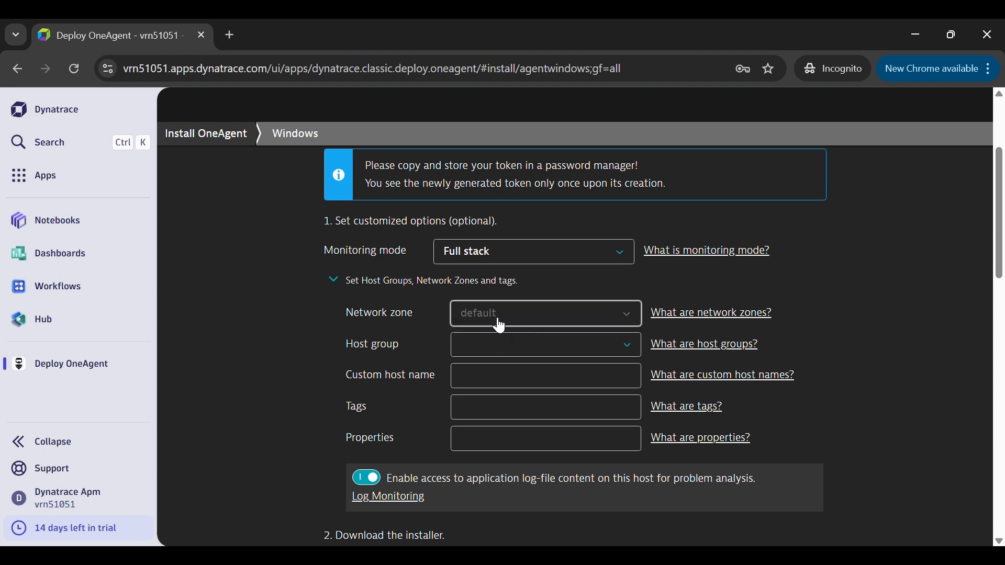
Assign the installer to a new host group named Test_Dynatrace, leaving the custom host name and tags empty.
click(478, 347)
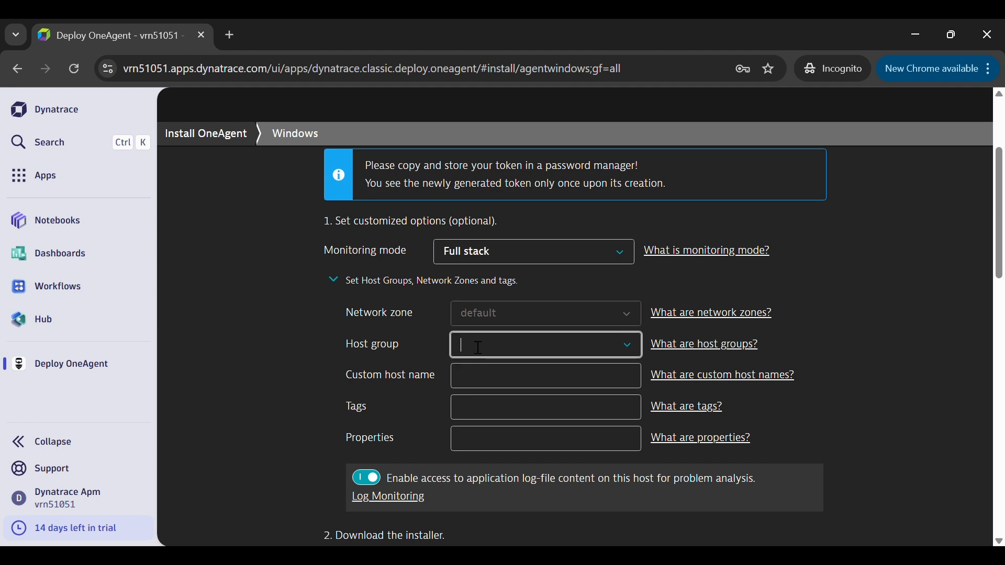
text(Tes)
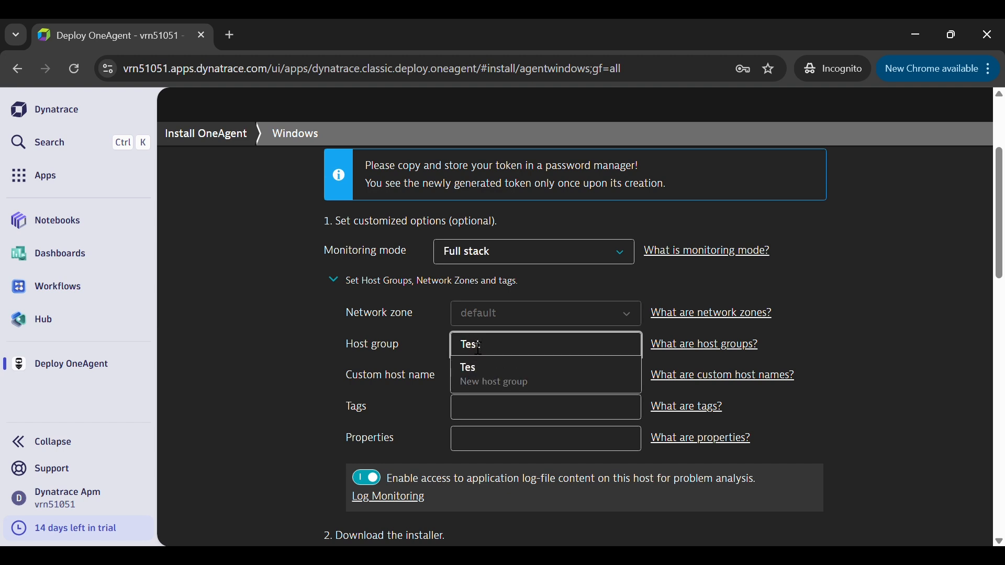
text(t_Dynatrace)
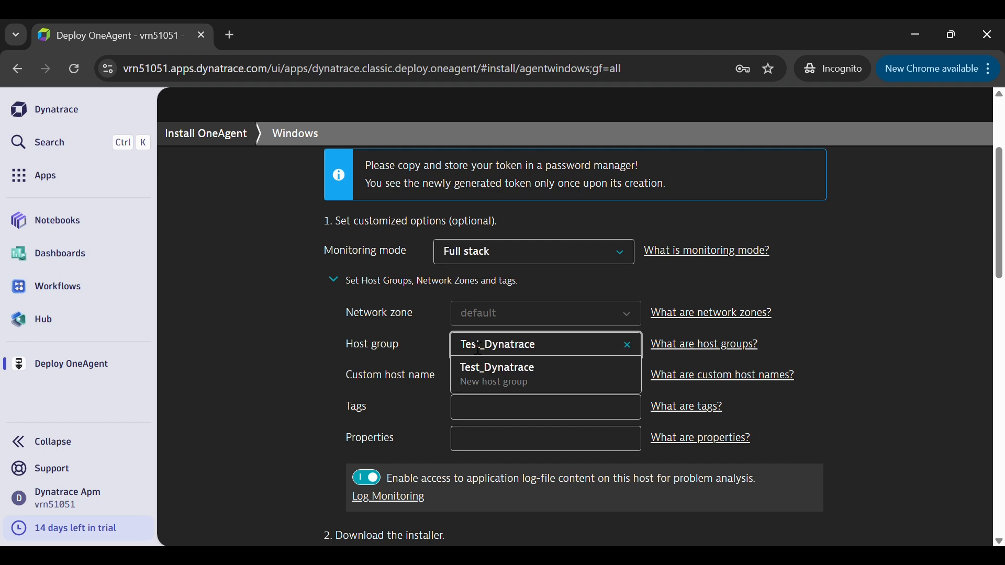
click(501, 375)
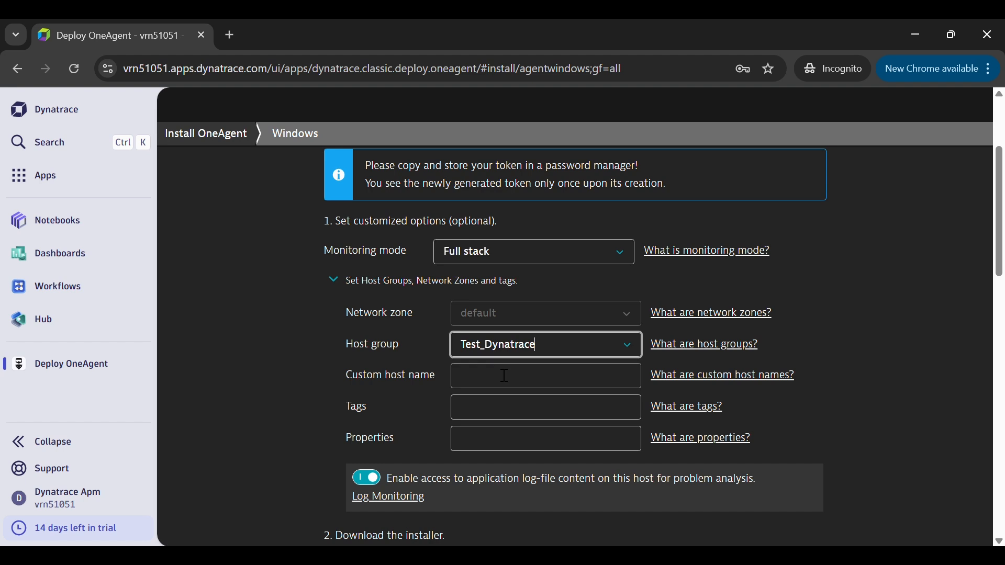
click(481, 386)
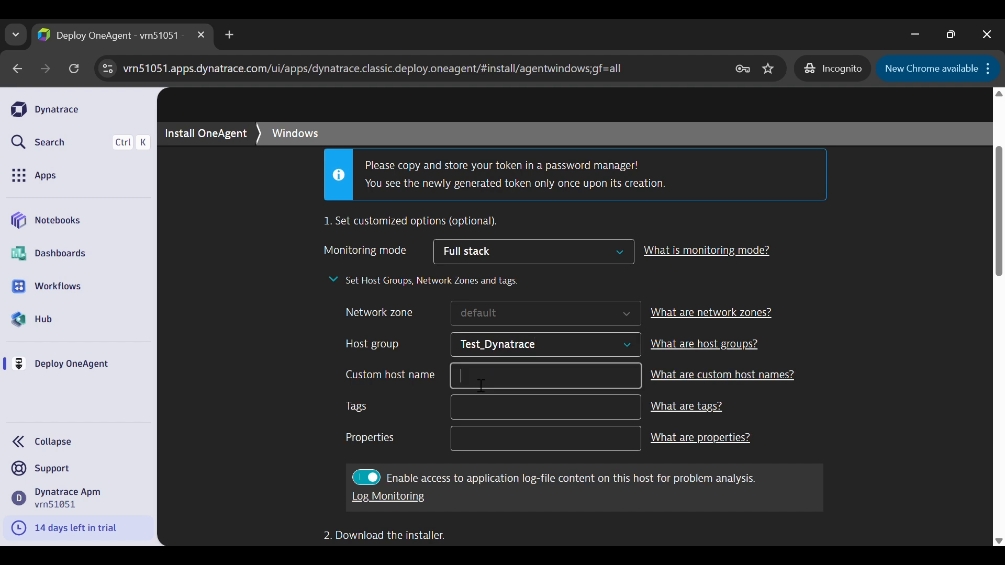
click(477, 414)
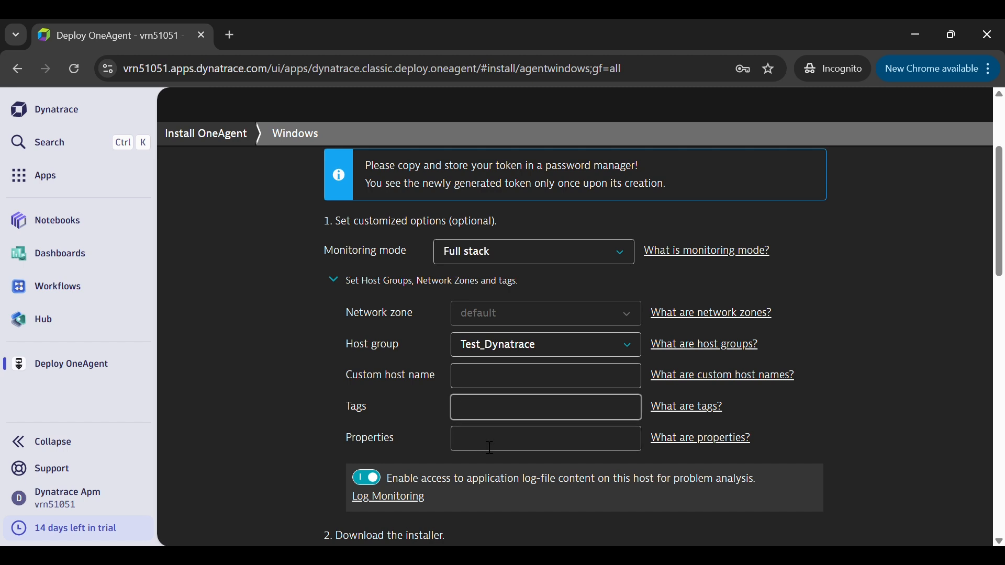
Copy the PowerShell command that downloads the installer, and copy the command that runs it with the chosen options.
scroll(1003, 305, down, 1)
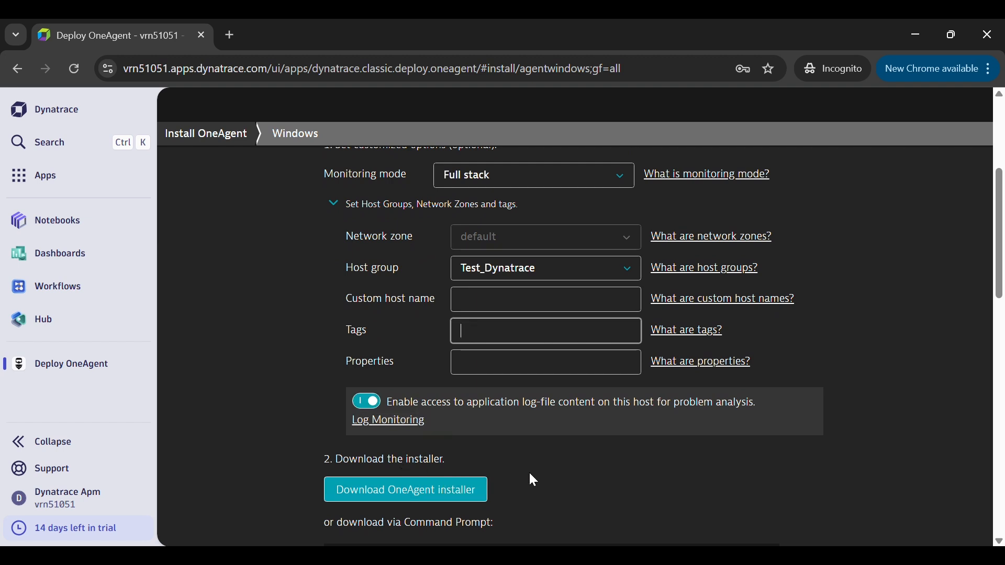
drag(1002, 284, 1003, 375)
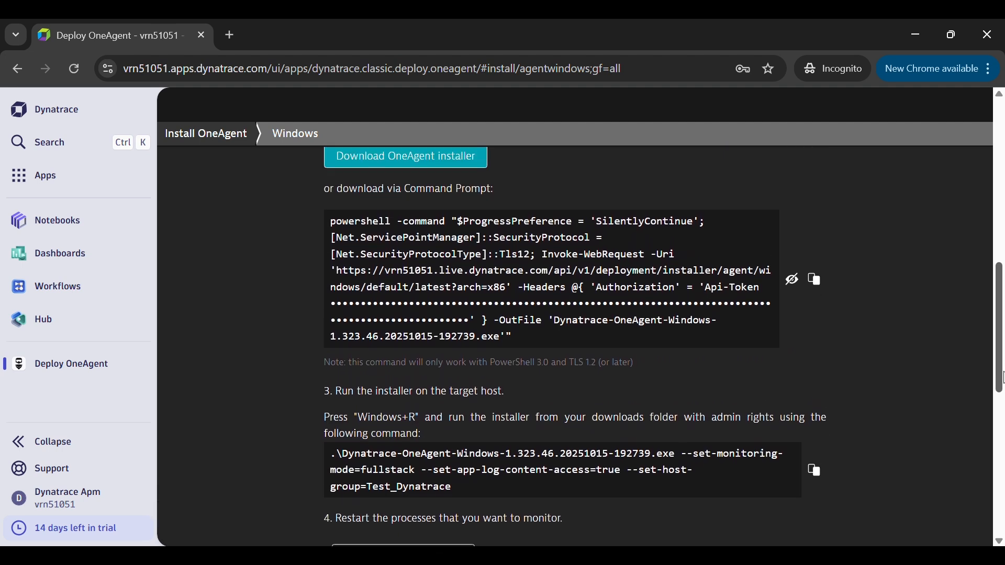
click(823, 293)
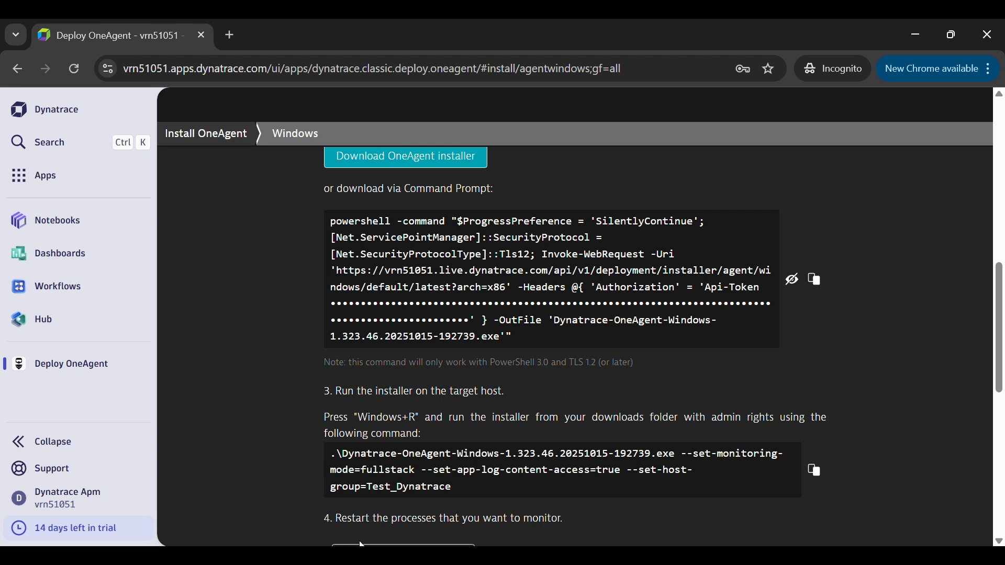
key(super)
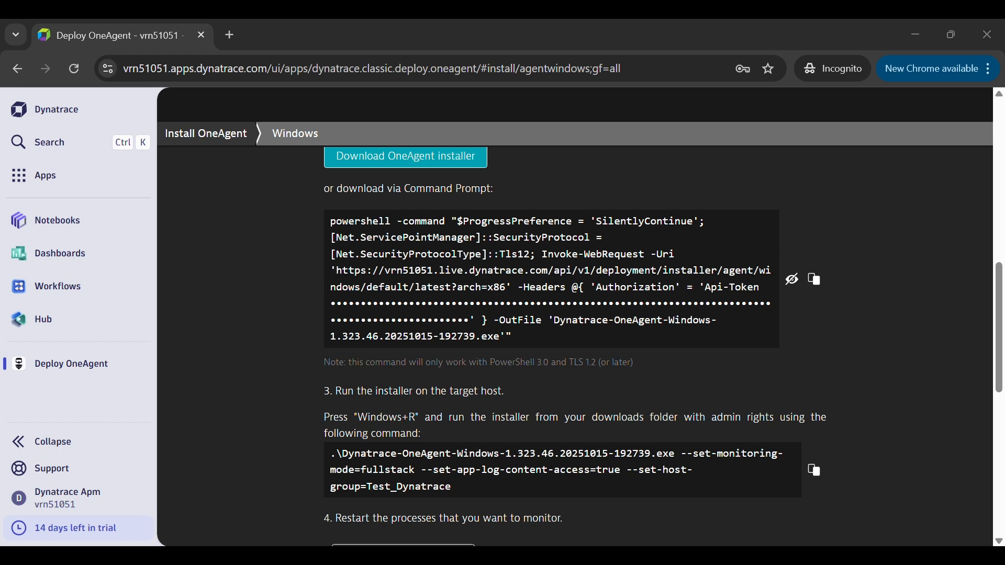
click(815, 471)
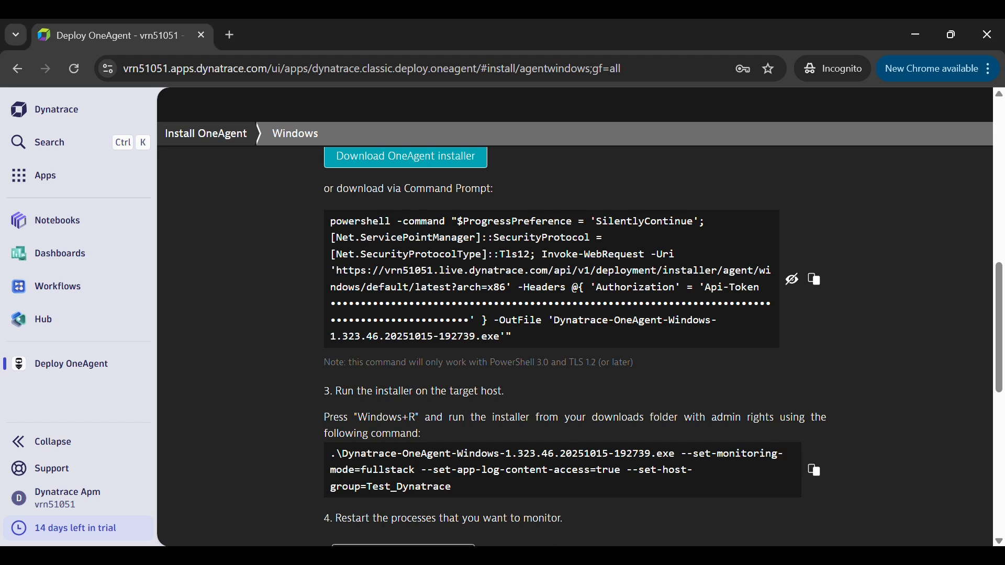
Switch to the Command Prompt and review the commands for entering C:\Temp, downloading the installer, listing the folder and running the installer with its monitoring options.
key(alt+Tab)
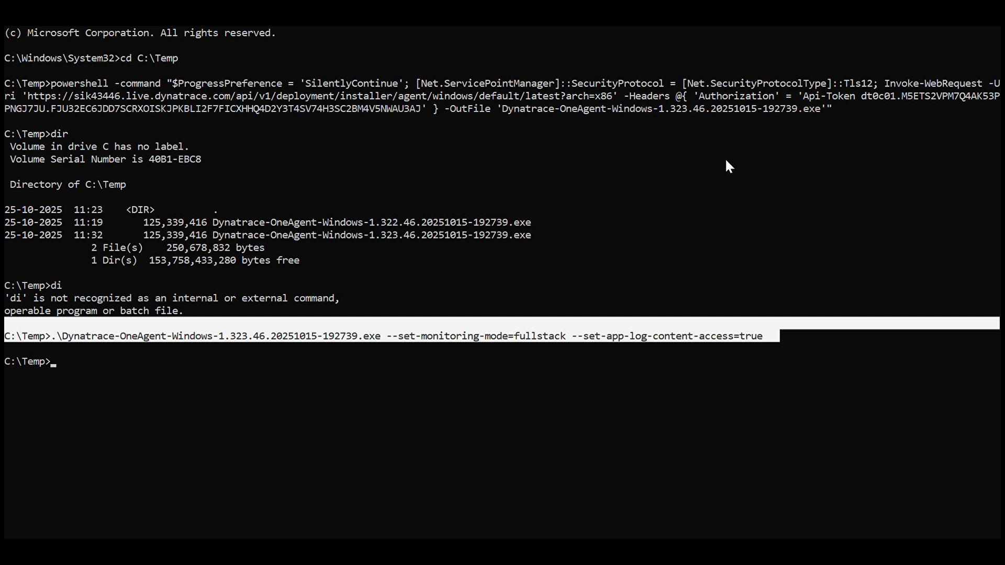
drag(806, 158, 428, 75)
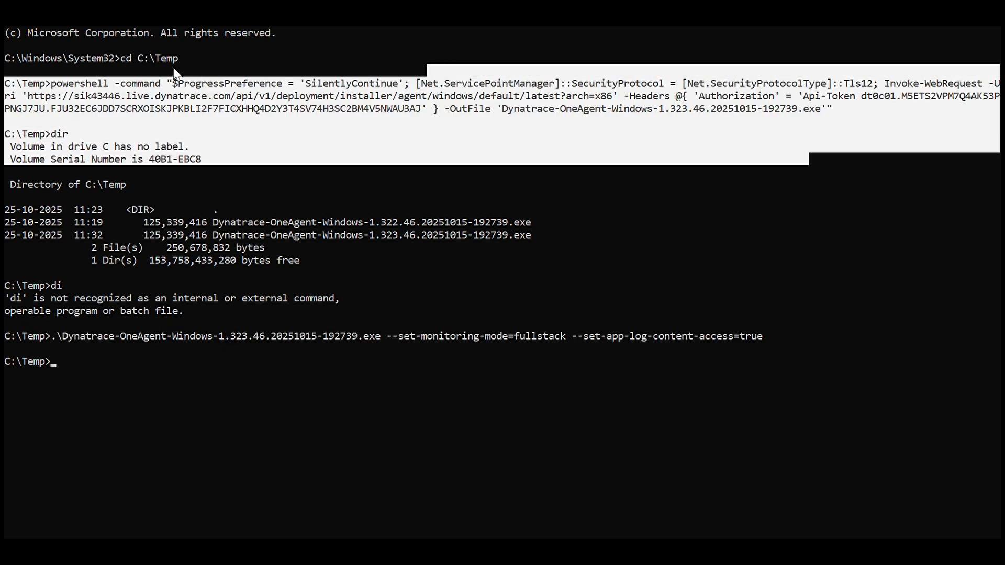
drag(190, 59, 120, 62)
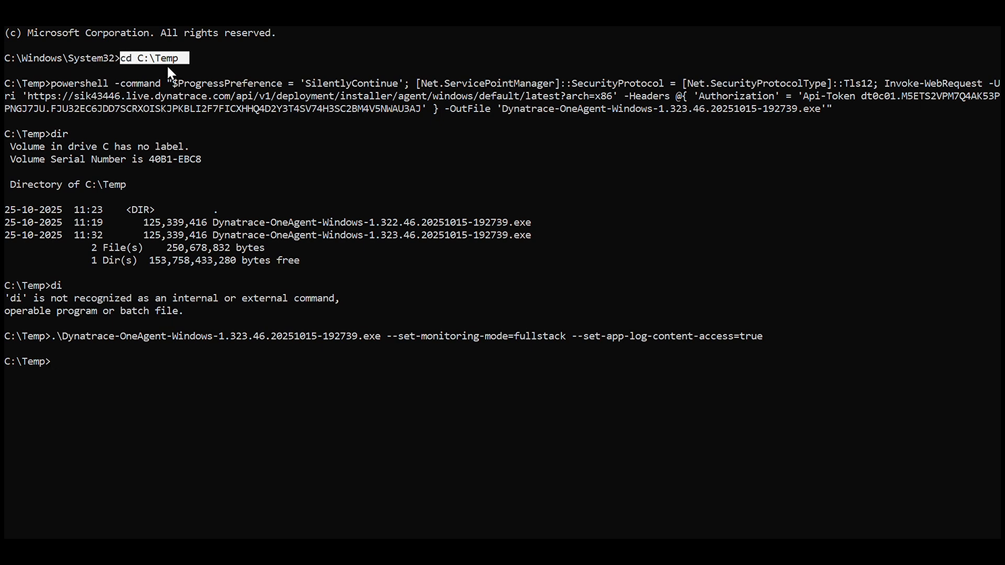
drag(680, 132, 5, 81)
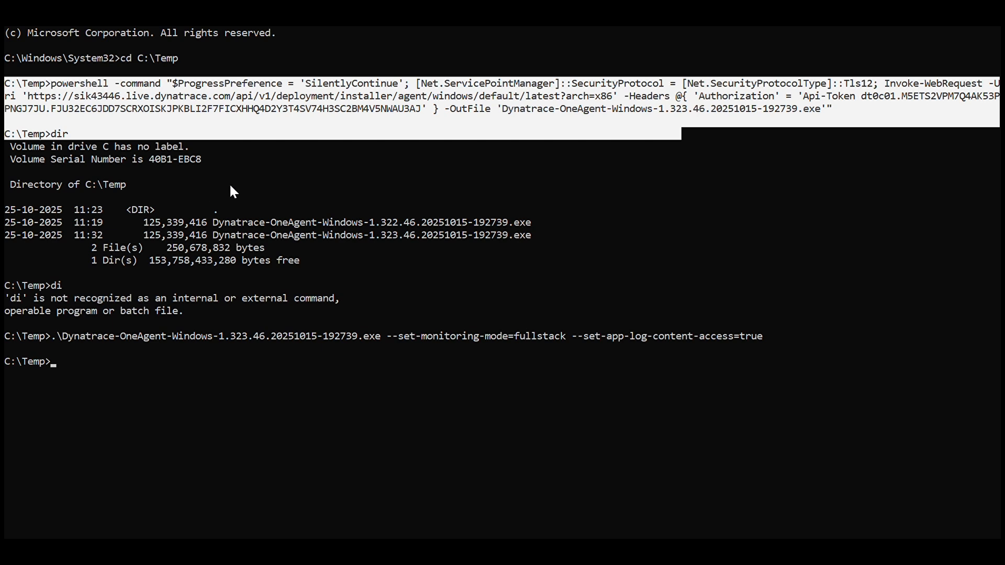
click(77, 134)
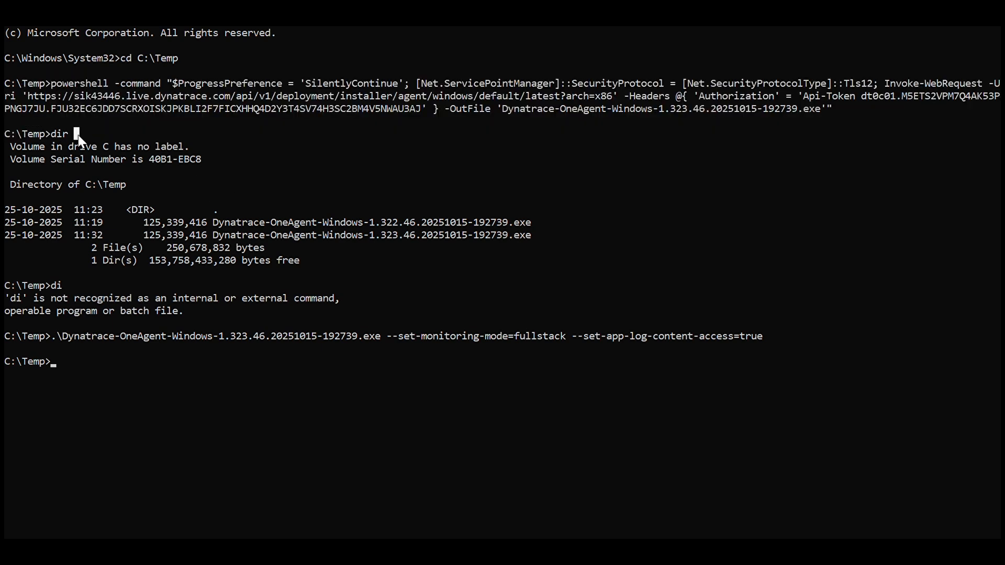
drag(78, 134, 50, 134)
drag(600, 236, 142, 239)
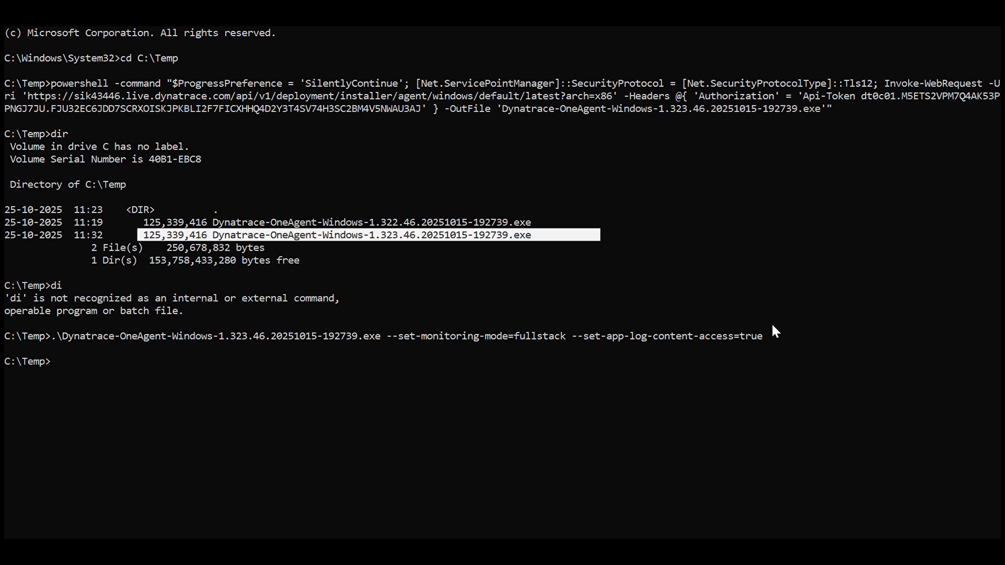
mouse_move(768, 323)
mouse_down()
mouse_move(644, 337)
mouse_move(755, 335)
mouse_up()
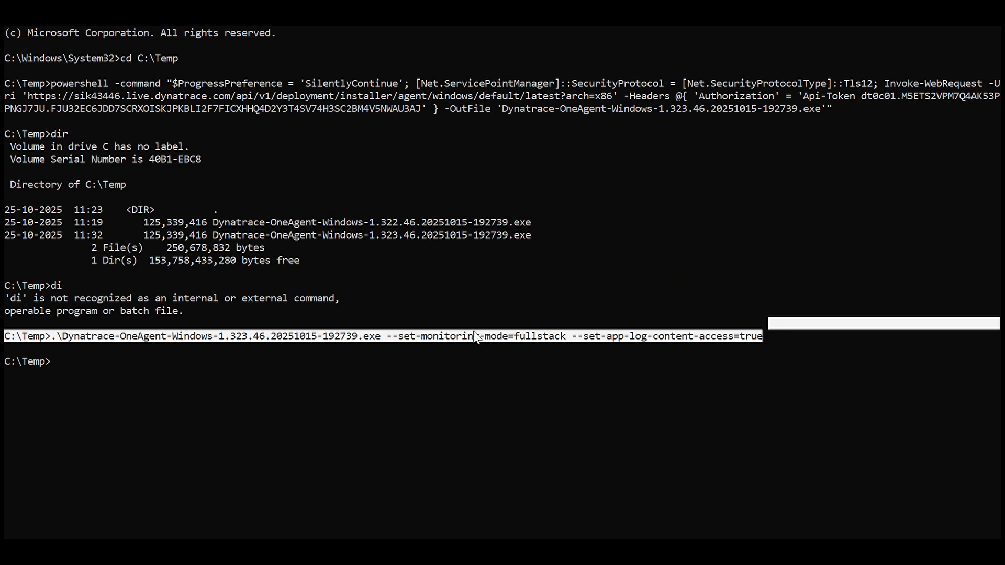
drag(473, 334, 552, 338)
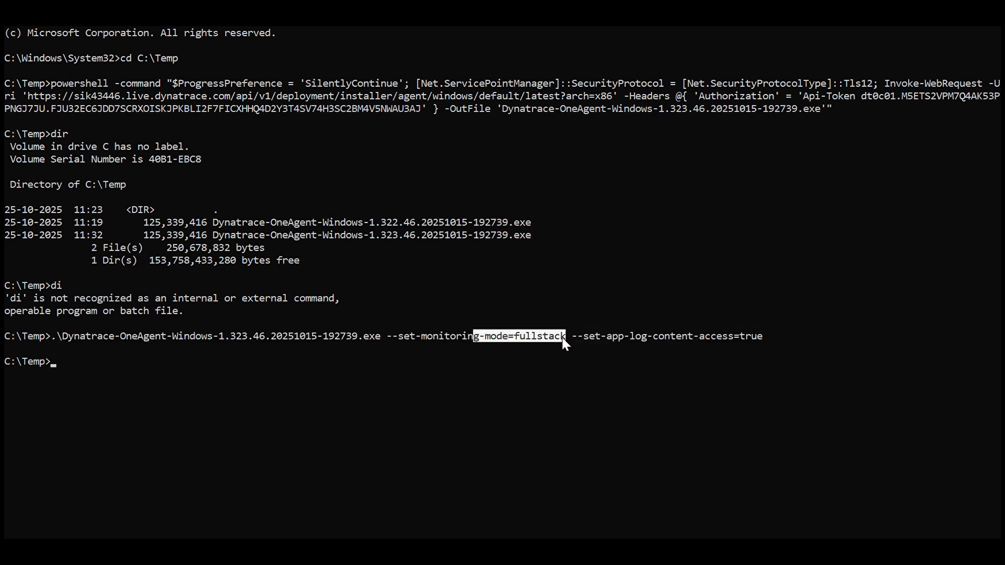
drag(635, 336, 755, 338)
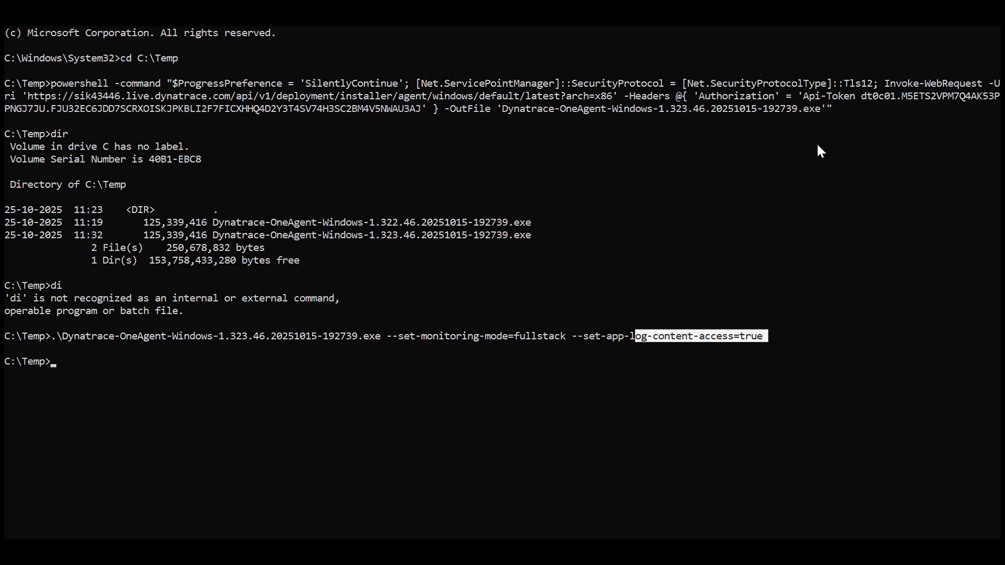
Return to Dynatrace in the browser, search for "deploy" and open Deployment Status.
click(40, 147)
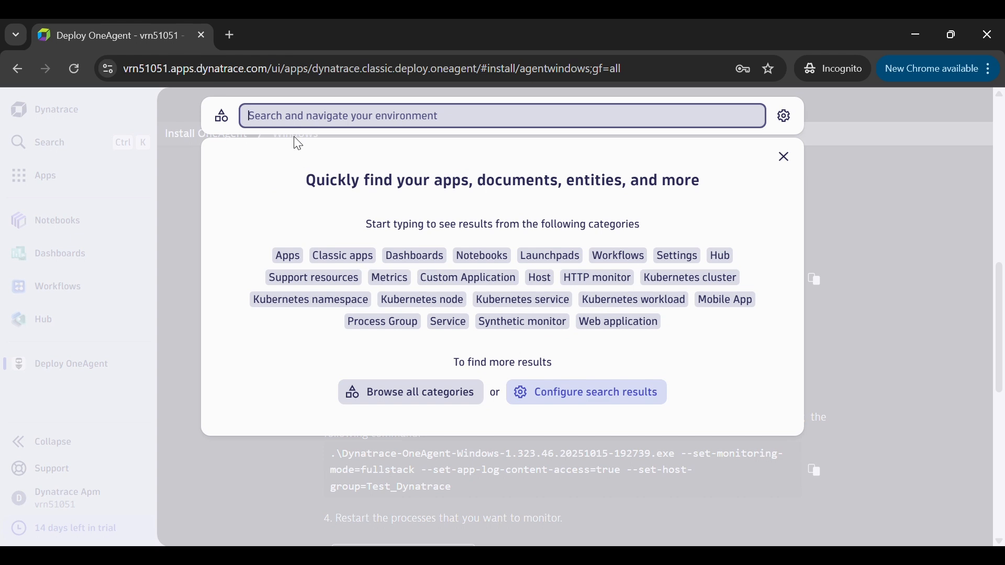
text(deploy)
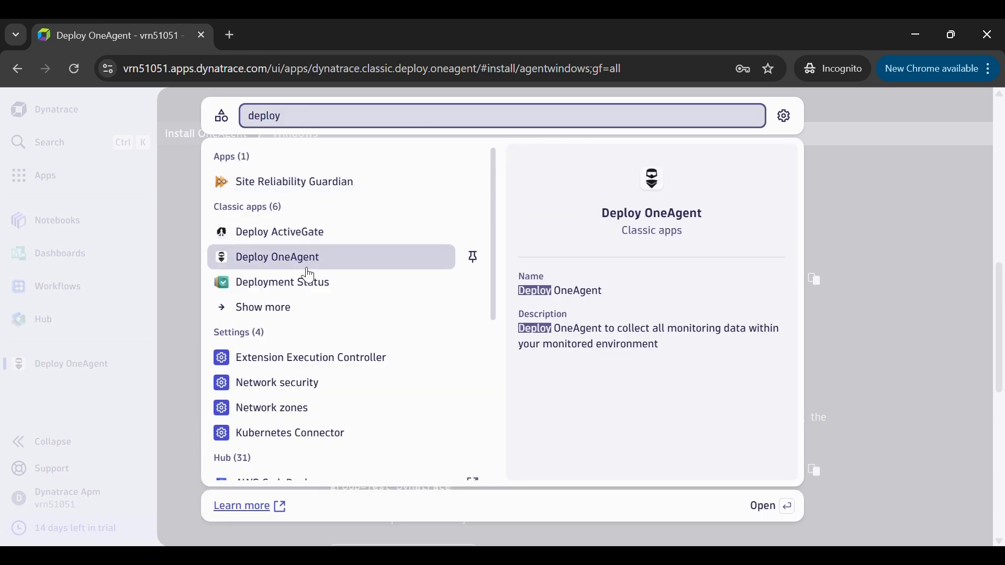
click(303, 289)
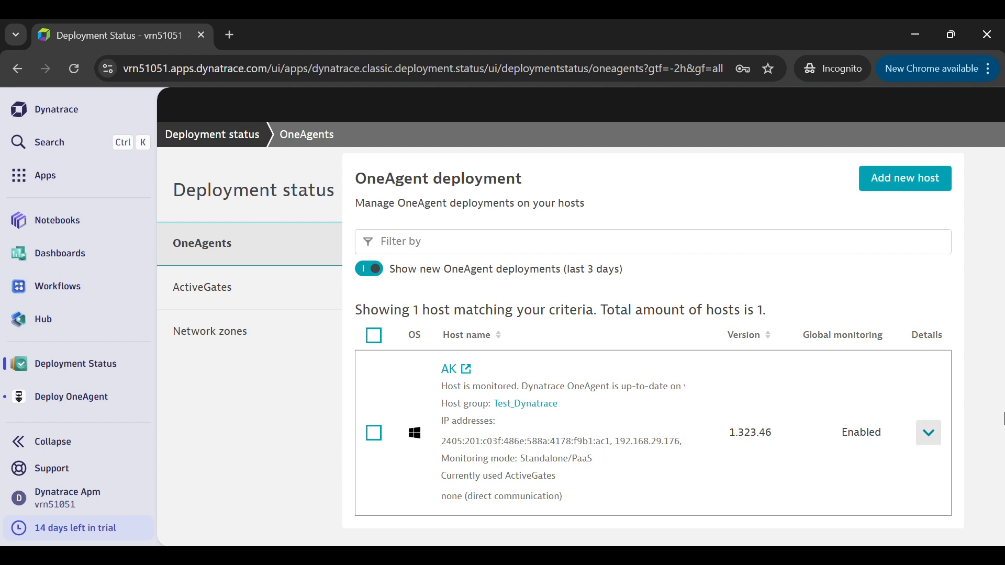
Expand the Windows host's details and examine the monitoring status of its detected processes, including server.js and main.js.
click(933, 438)
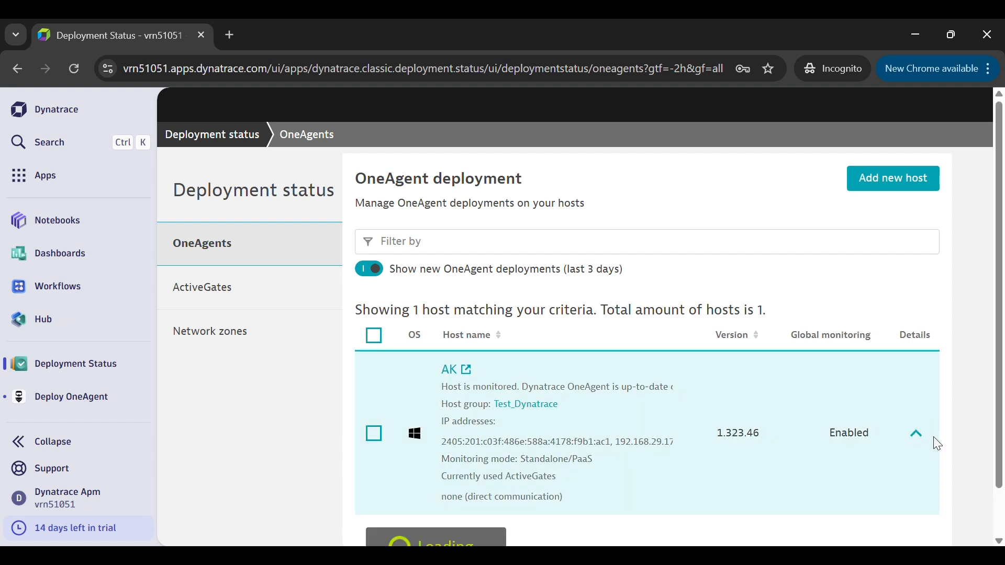
scroll(1001, 367, down, 4)
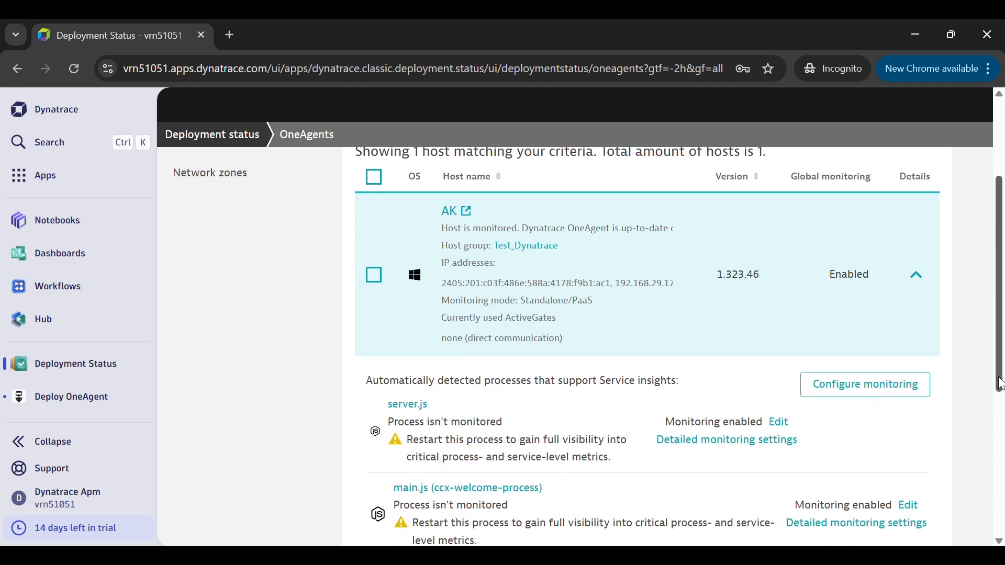
drag(1001, 397, 1001, 452)
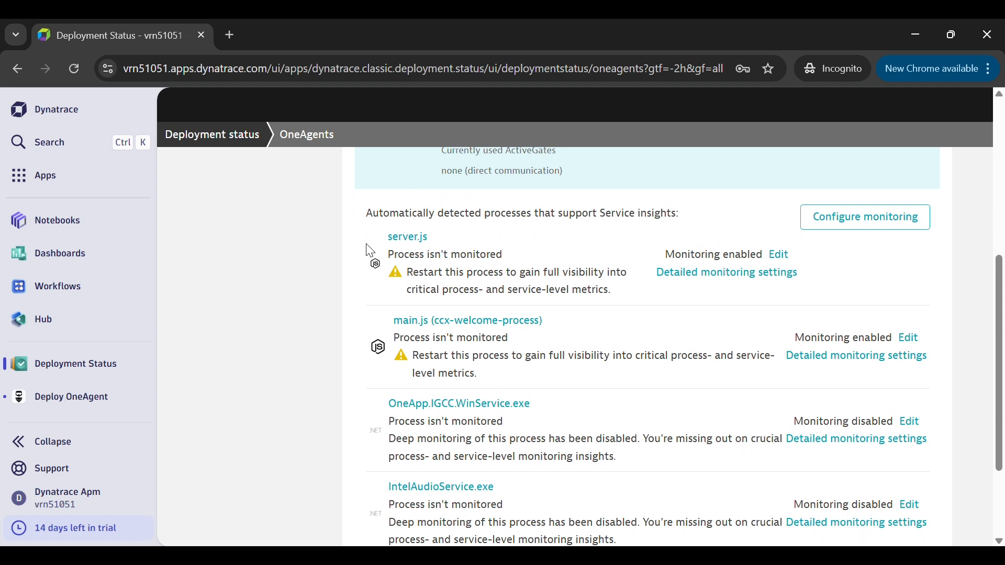
drag(371, 251, 487, 304)
drag(514, 322, 609, 373)
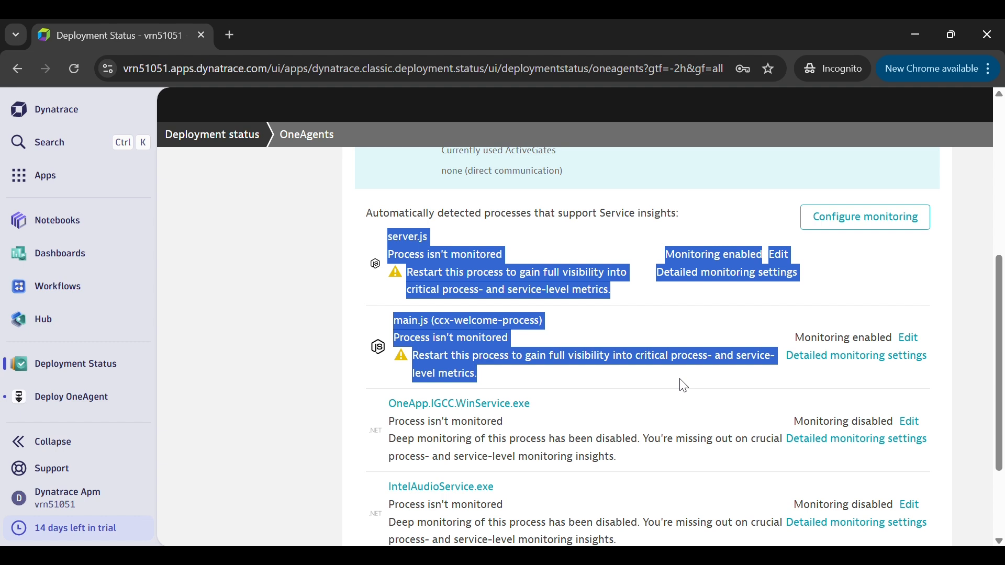
Search the environment for "hosts", open Hosts Classic and open the overview of the listed Windows host.
drag(685, 403, 1002, 241)
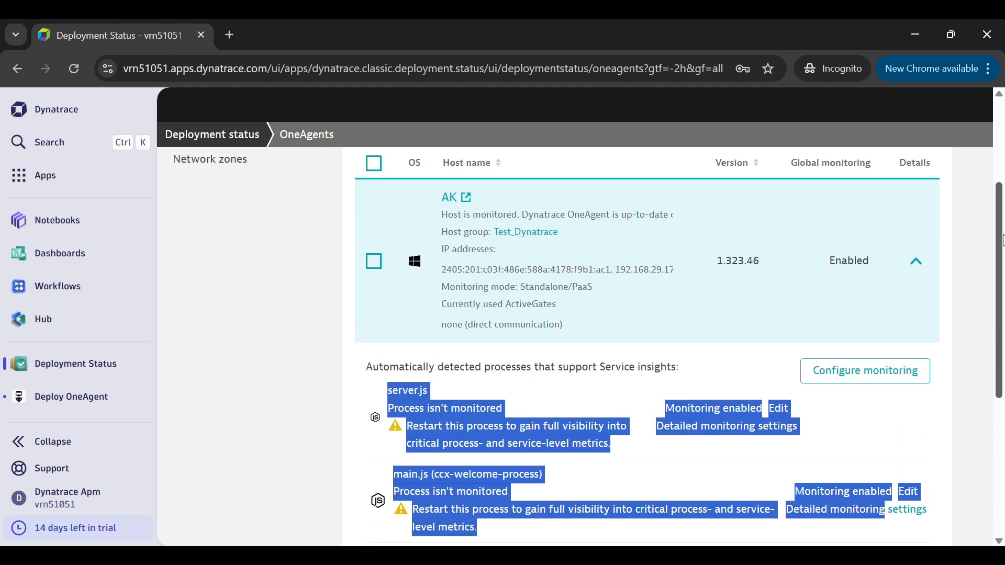
click(278, 285)
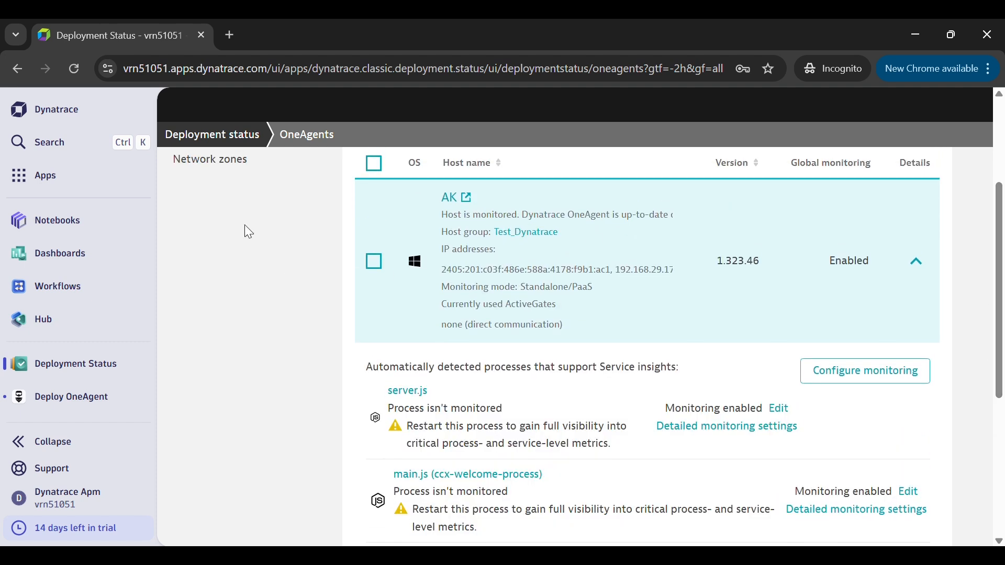
click(25, 150)
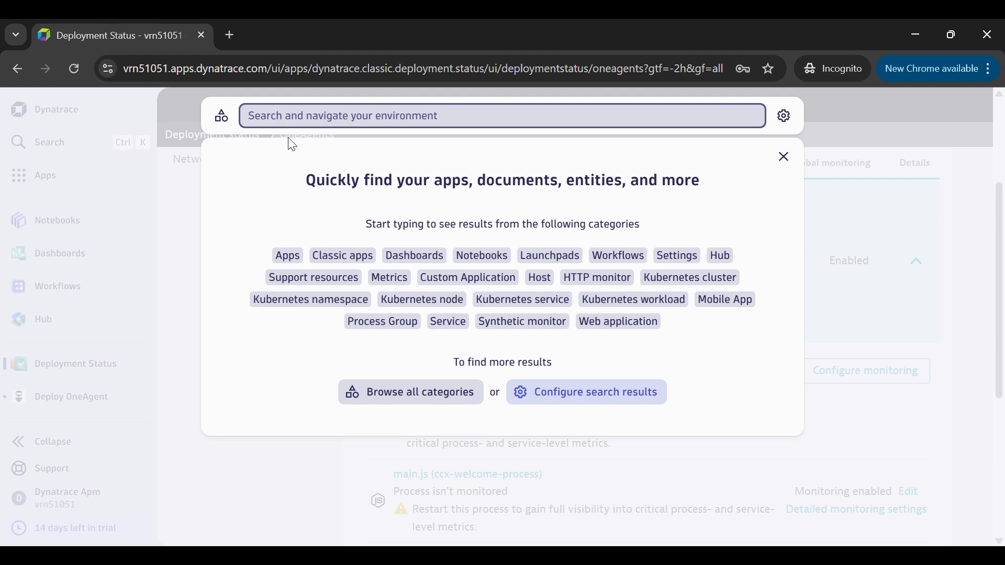
text(hosts)
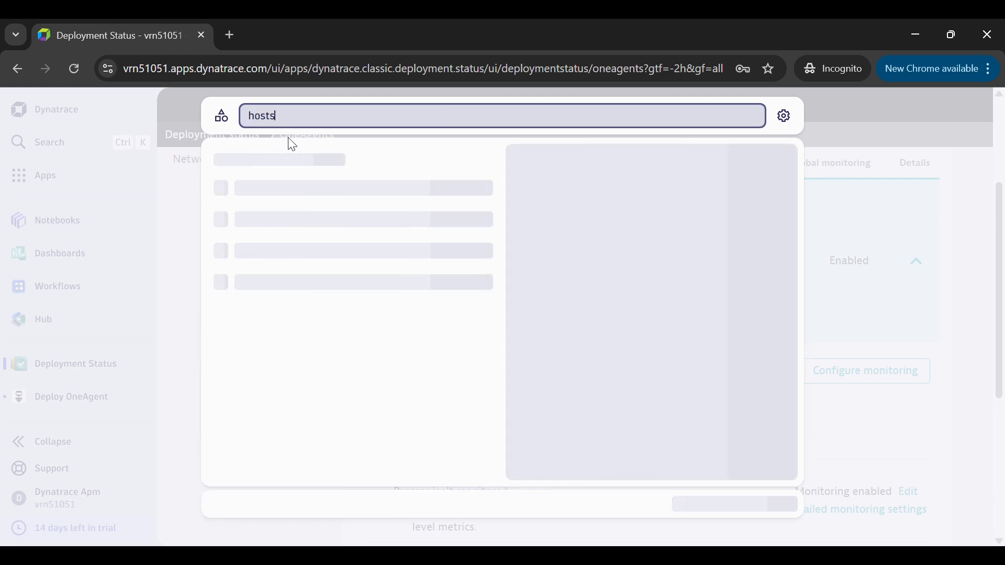
click(285, 229)
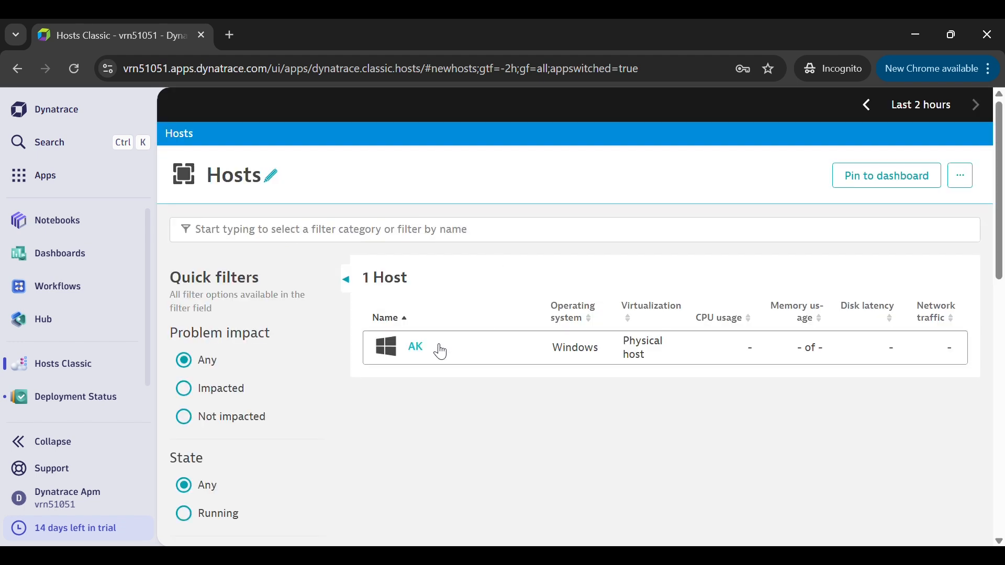
click(471, 353)
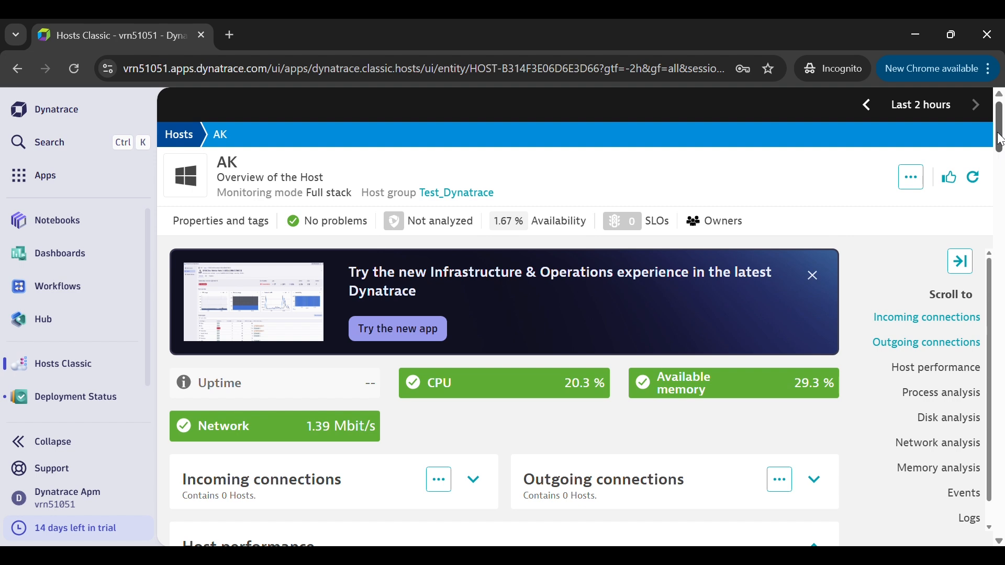
Review the host's performance charts, process analysis, network analysis, events and log sources.
drag(1001, 153, 1003, 175)
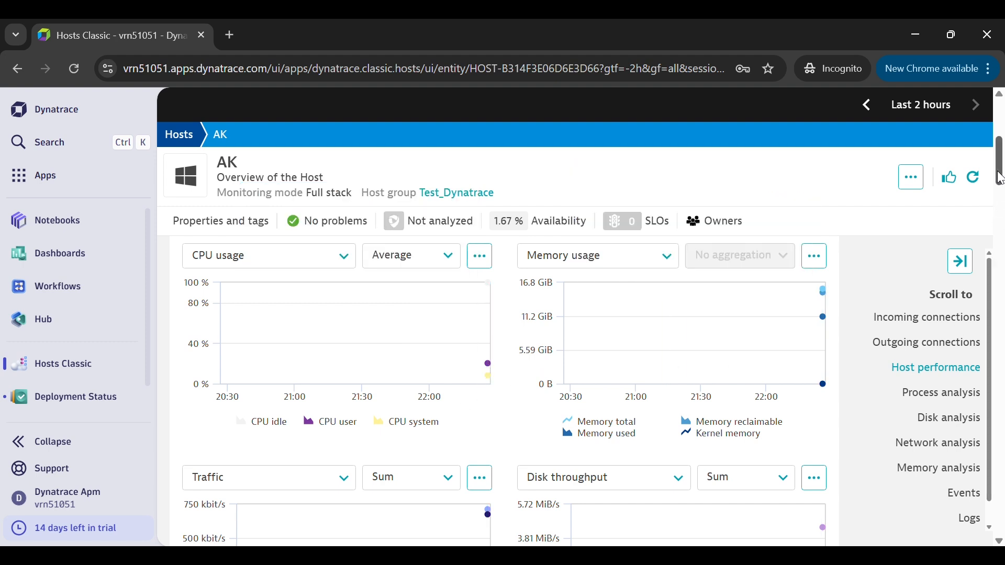
drag(1000, 178, 1001, 215)
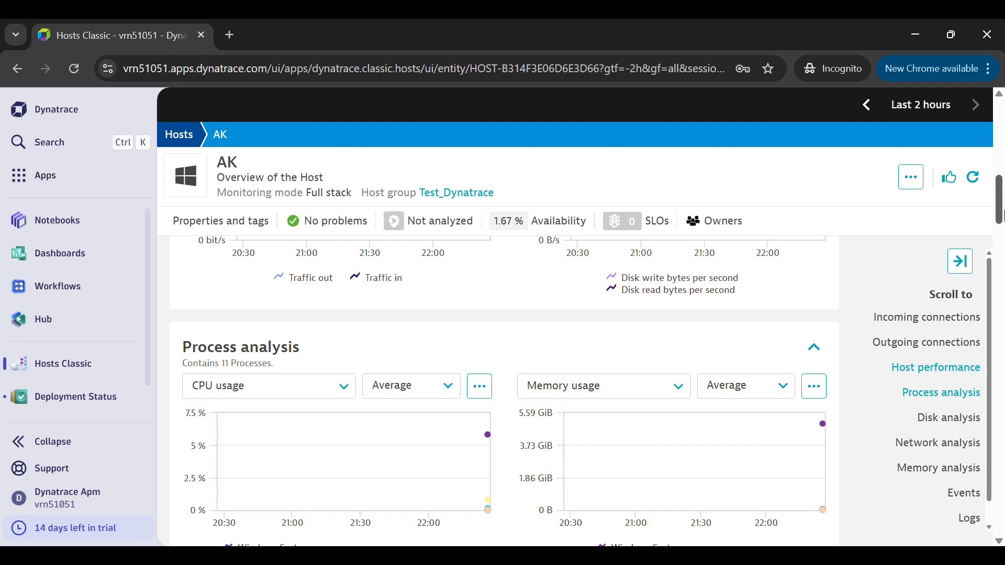
drag(1001, 214, 1001, 430)
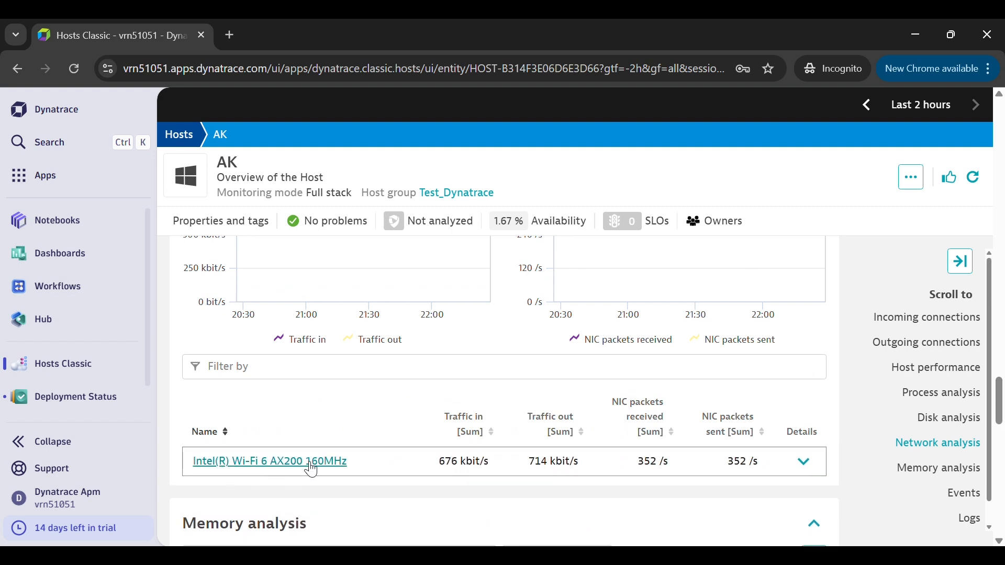
drag(999, 396, 1003, 529)
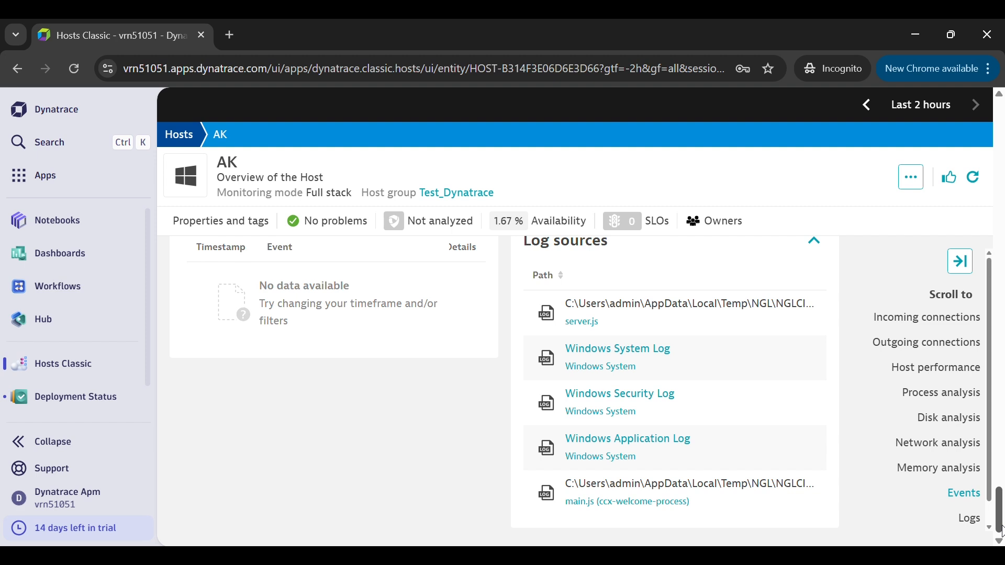
drag(1001, 526, 1001, 522)
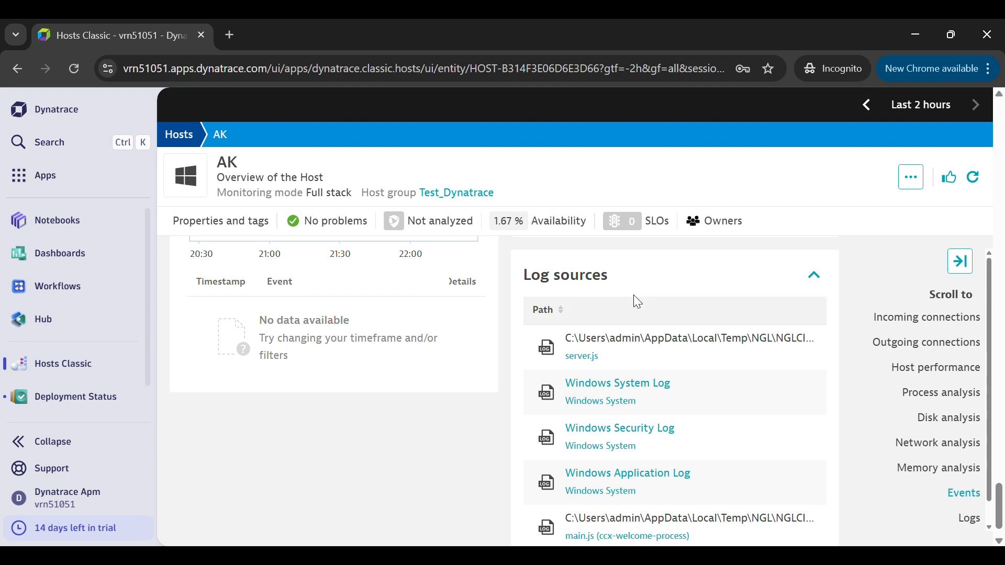
drag(633, 296, 548, 281)
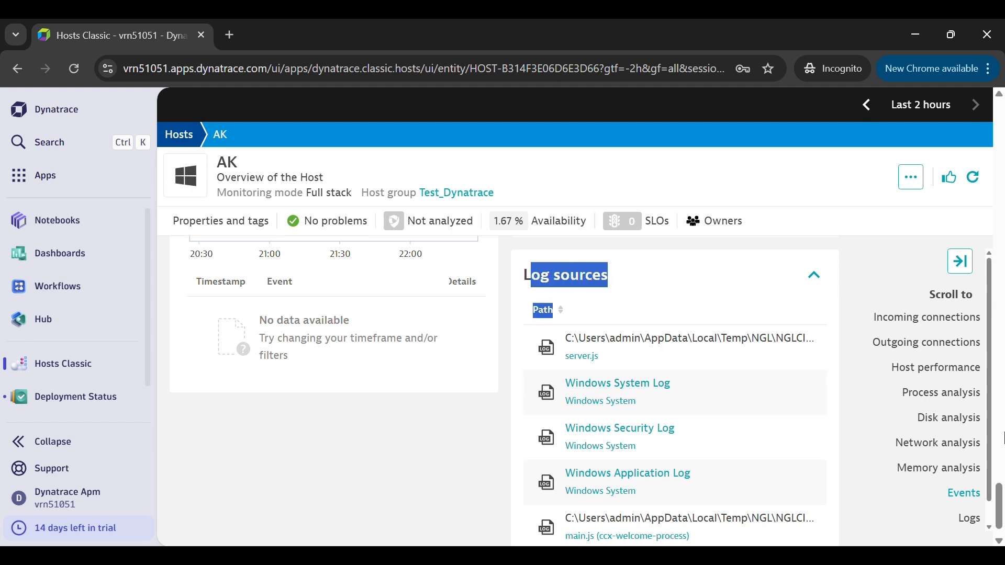
Return to the host's process analysis list and examine the status indicators beside main.js and server.js.
drag(1000, 498, 1000, 238)
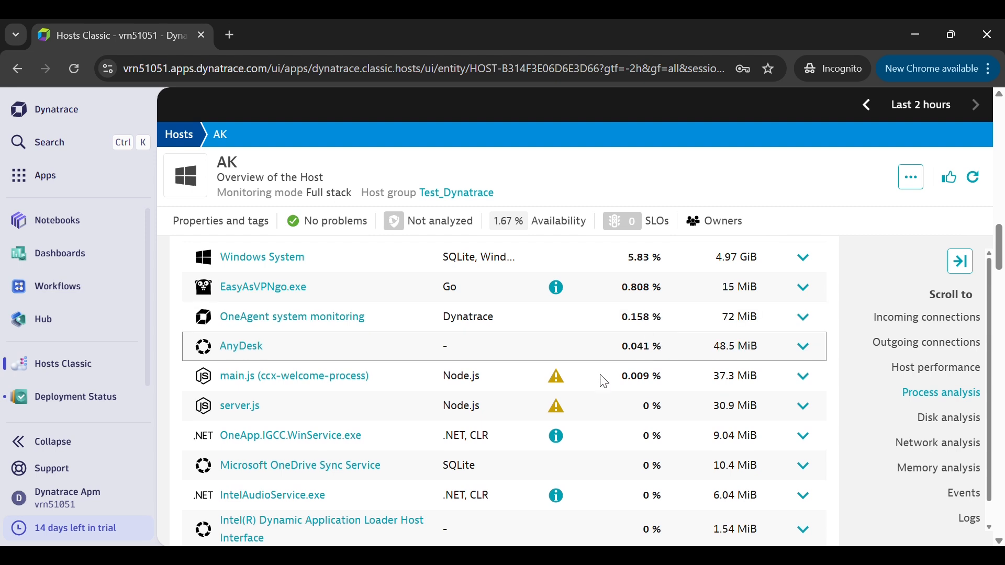
mouse_move(576, 411)
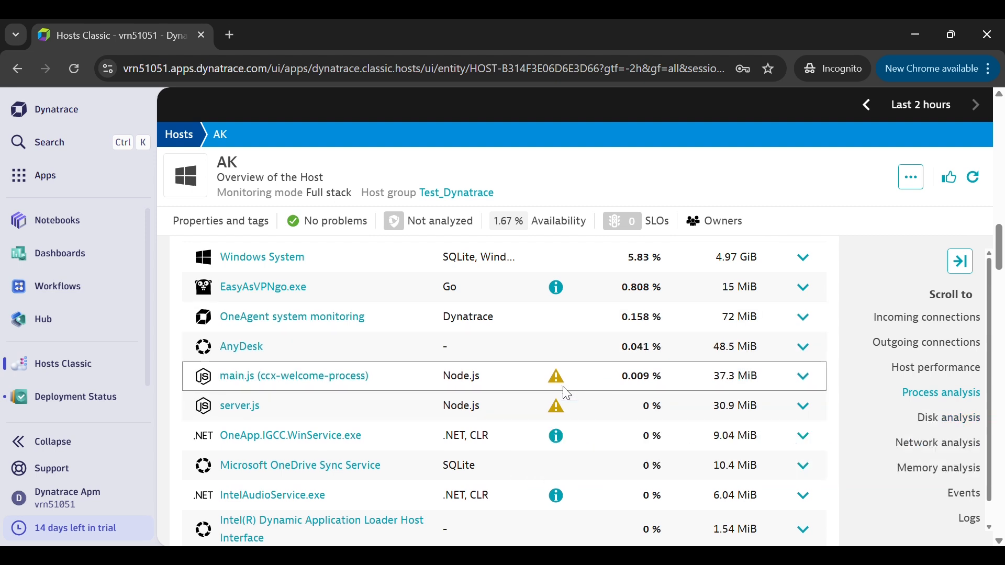
mouse_move(571, 393)
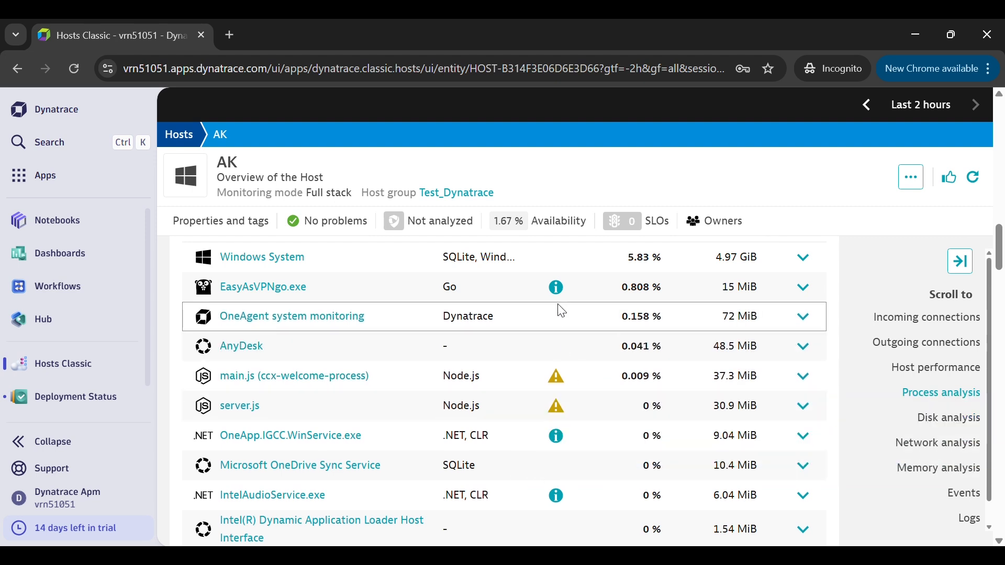